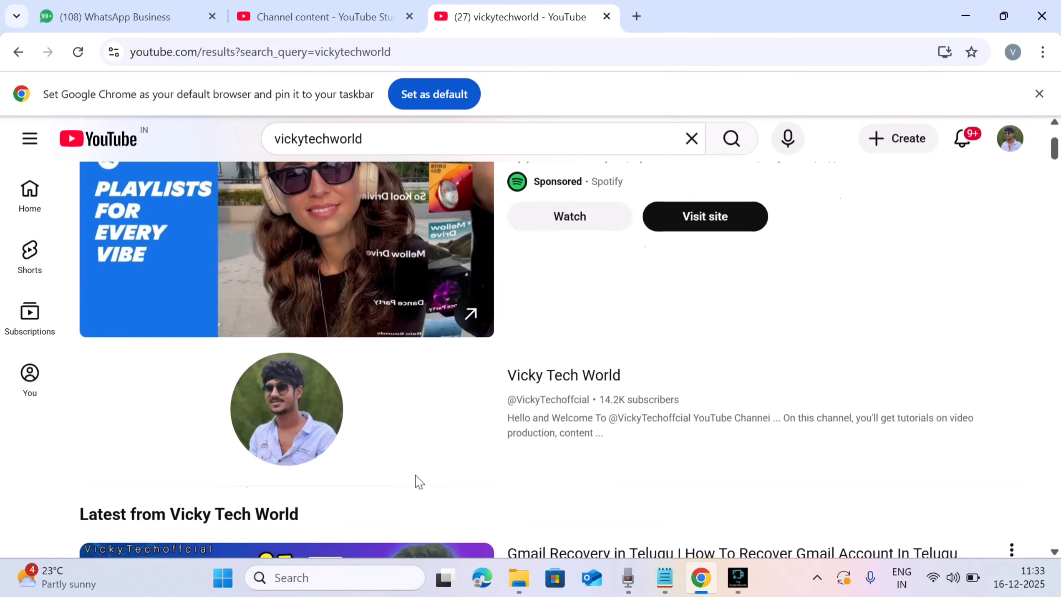
Step: Look through the search results for vickytechworld, including the channel's latest videos, Shorts and similarly named channels
{"action": "scroll", "coordinate": [418, 482], "scroll_direction": "down", "scroll_amount": 10}
{"action": "scroll", "coordinate": [416, 482], "scroll_direction": "up", "scroll_amount": 8}
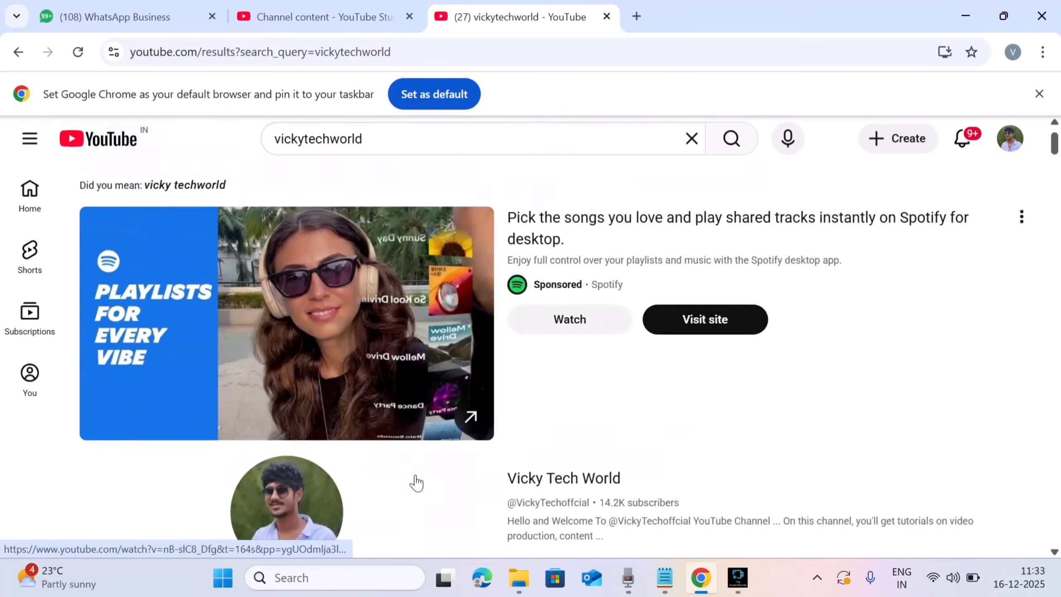
{"action": "scroll", "coordinate": [340, 539], "scroll_direction": "down", "scroll_amount": 5}
{"action": "scroll", "coordinate": [340, 545], "scroll_direction": "down", "scroll_amount": 3}
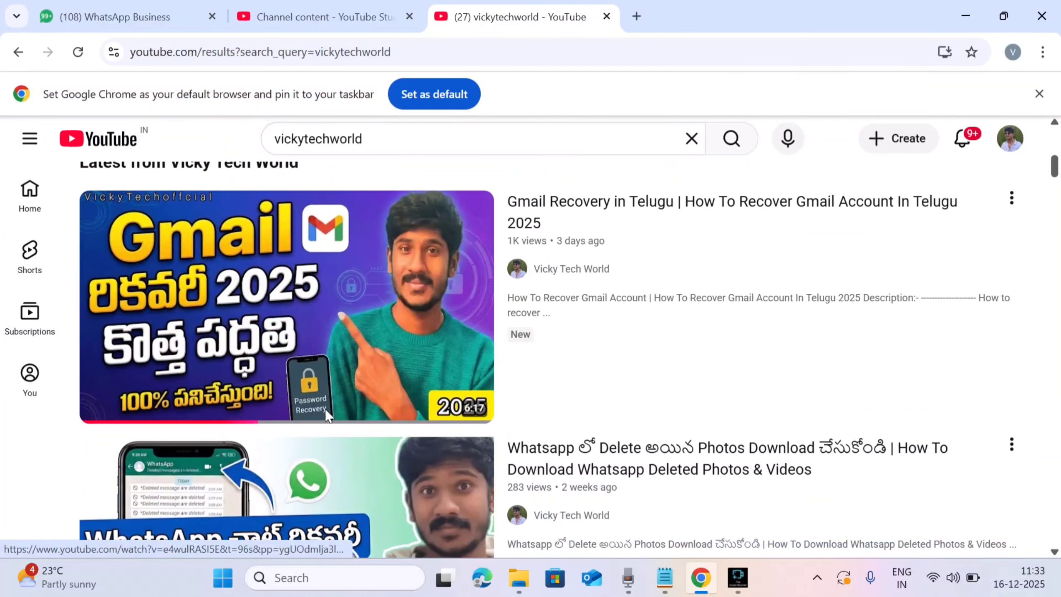
{"action": "scroll", "coordinate": [418, 293], "scroll_direction": "up", "scroll_amount": 6}
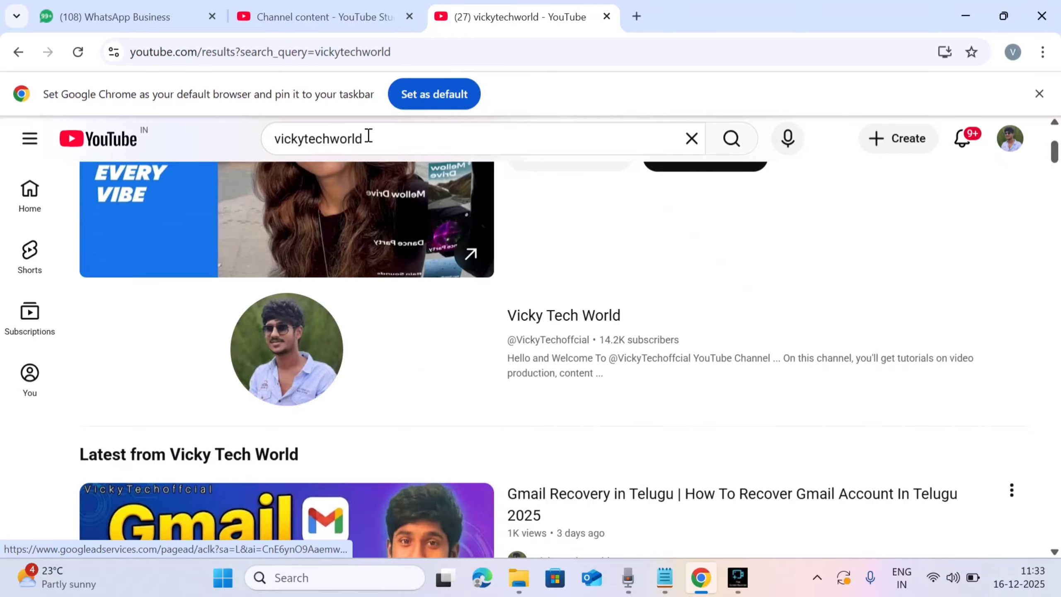
{"action": "scroll", "coordinate": [399, 387], "scroll_direction": "down", "scroll_amount": 5}
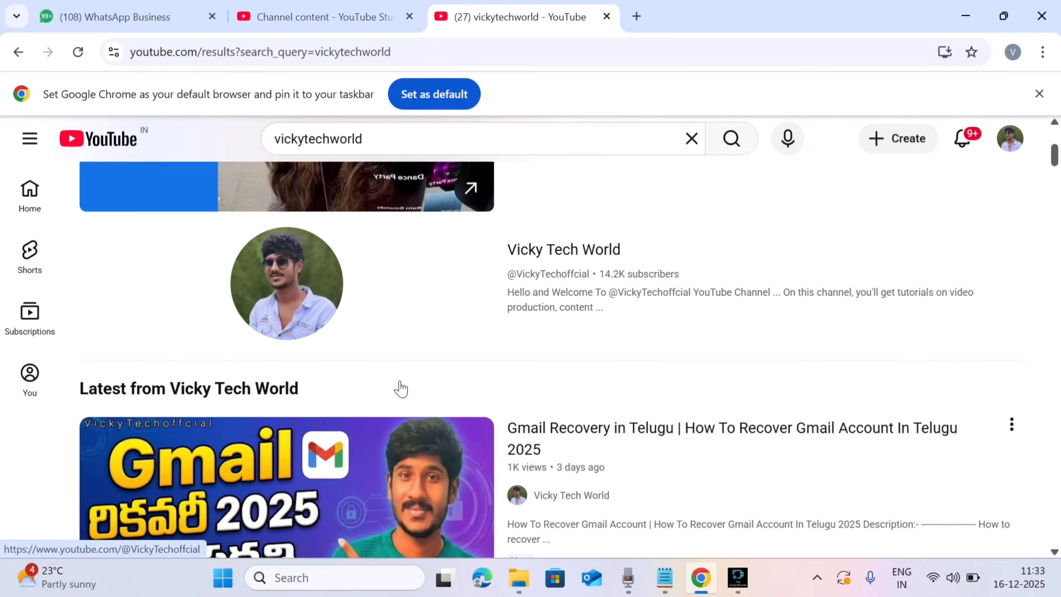
{"action": "scroll", "coordinate": [437, 296], "scroll_direction": "down", "scroll_amount": 5}
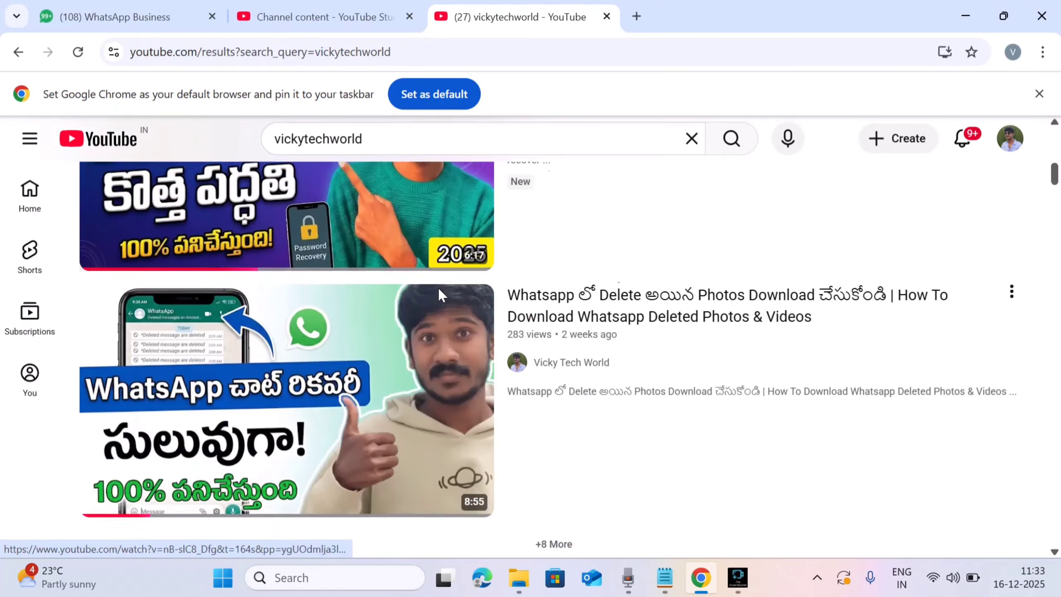
{"action": "scroll", "coordinate": [437, 296], "scroll_direction": "up", "scroll_amount": 2}
{"action": "scroll", "coordinate": [337, 248], "scroll_direction": "down", "scroll_amount": 15}
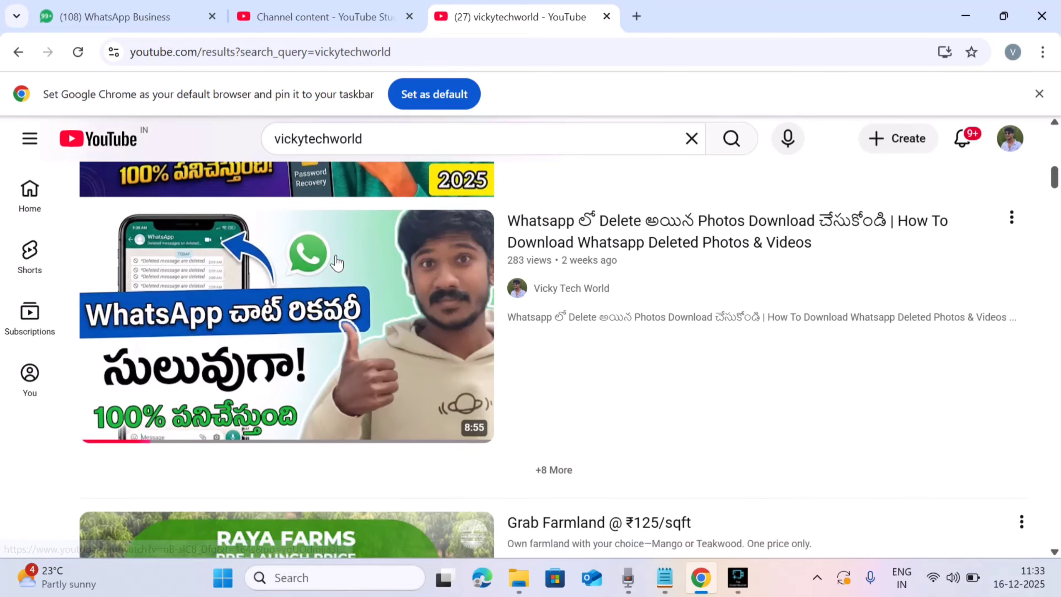
{"action": "scroll", "coordinate": [338, 263], "scroll_direction": "down", "scroll_amount": 15}
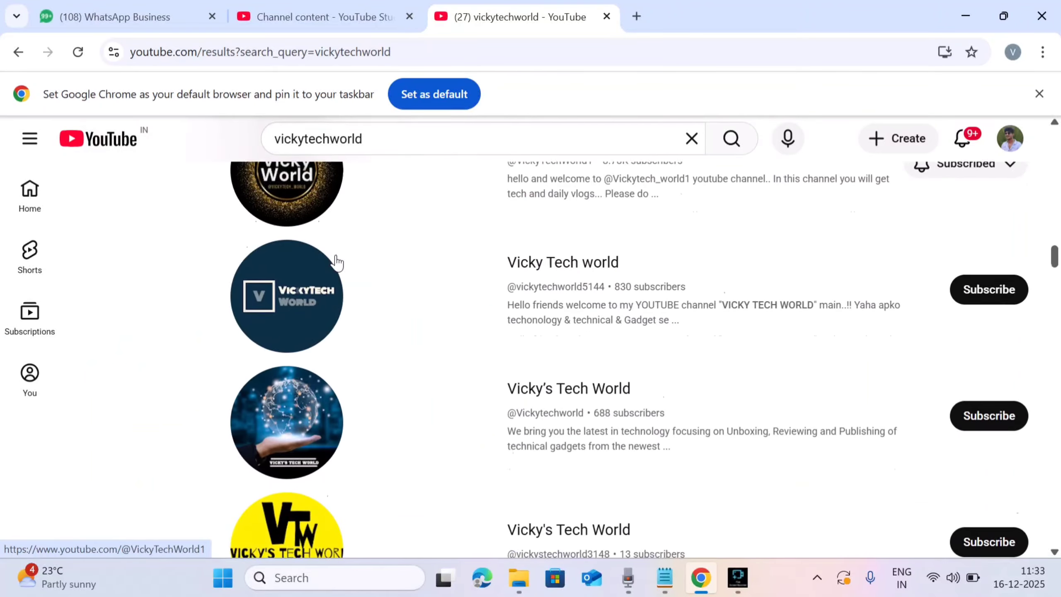
{"action": "scroll", "coordinate": [339, 263], "scroll_direction": "up", "scroll_amount": 4}
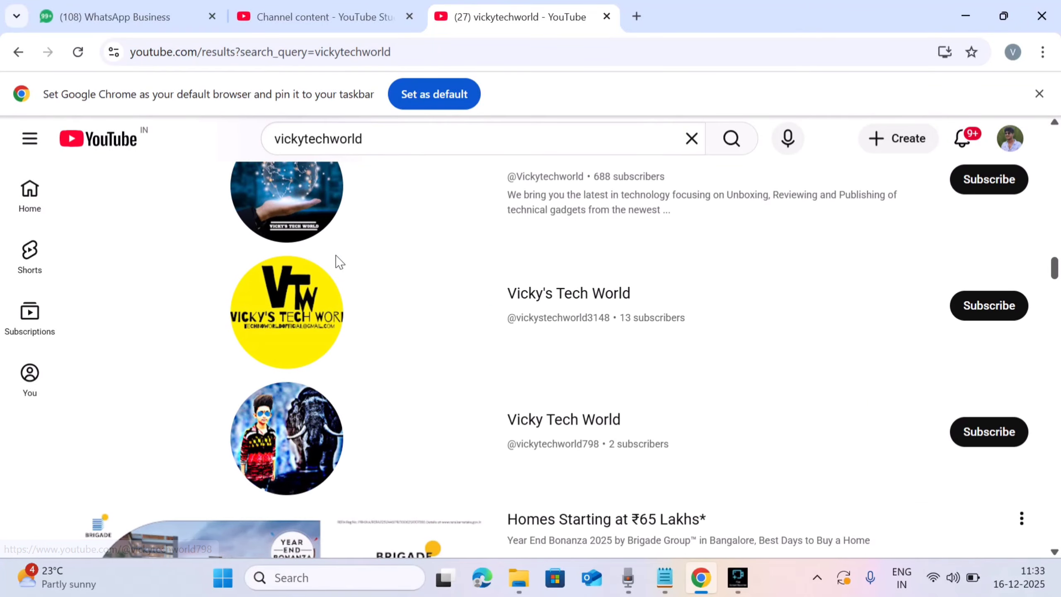
{"action": "scroll", "coordinate": [339, 262], "scroll_direction": "up", "scroll_amount": 10}
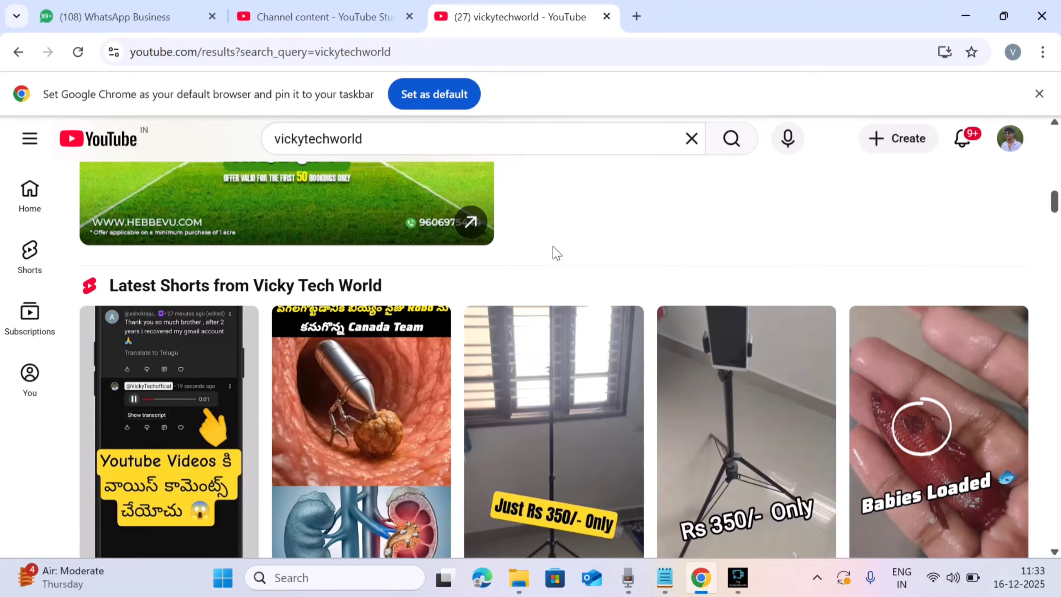
{"action": "scroll", "coordinate": [554, 252], "scroll_direction": "up", "scroll_amount": 6}
{"action": "scroll", "coordinate": [554, 251], "scroll_direction": "up", "scroll_amount": 4}
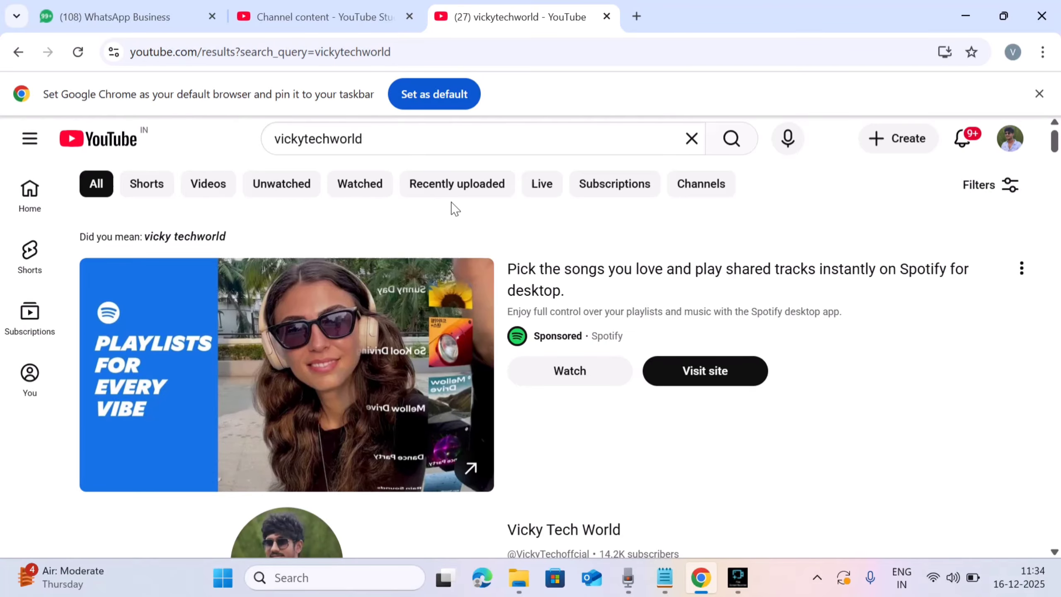
Step: Switch to YouTube Studio and review the country of residence and keywords in the channel's basic info settings
{"action": "left_click", "coordinate": [271, 6]}
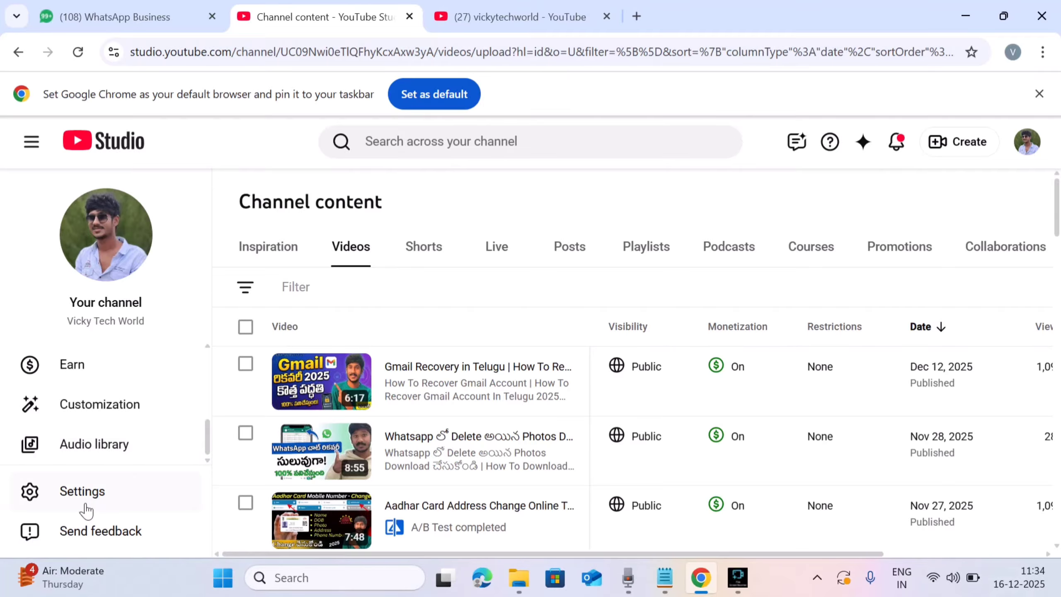
{"action": "left_click", "coordinate": [81, 496]}
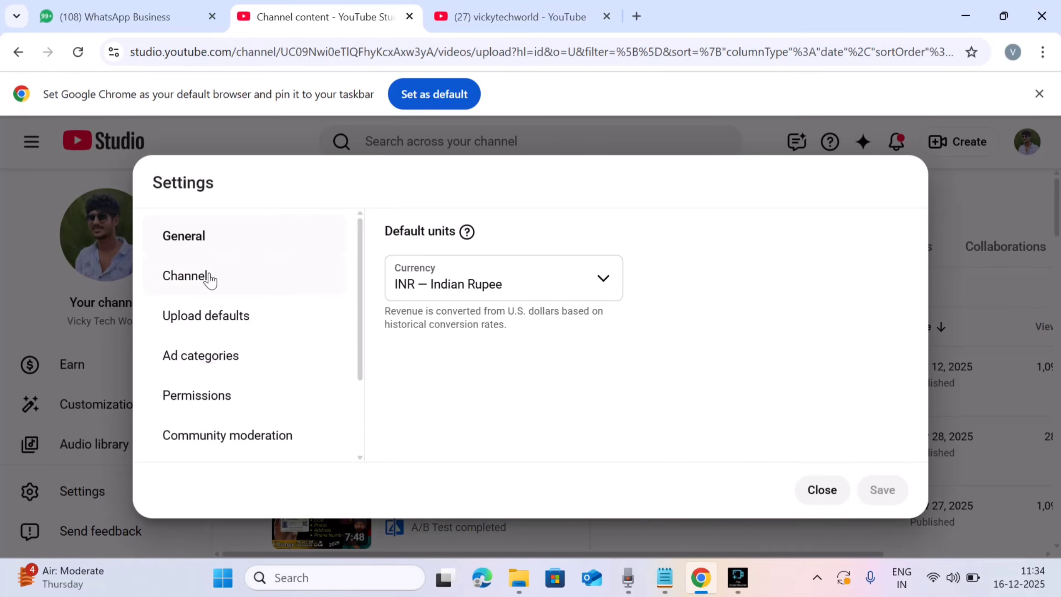
{"action": "left_click", "coordinate": [195, 287]}
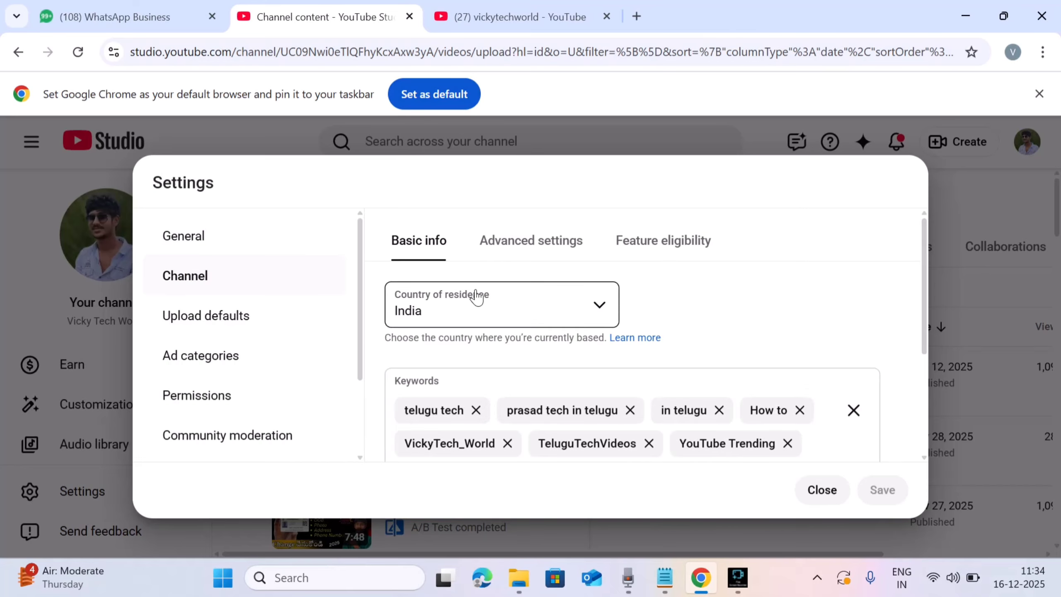
{"action": "scroll", "coordinate": [456, 330], "scroll_direction": "down", "scroll_amount": 2}
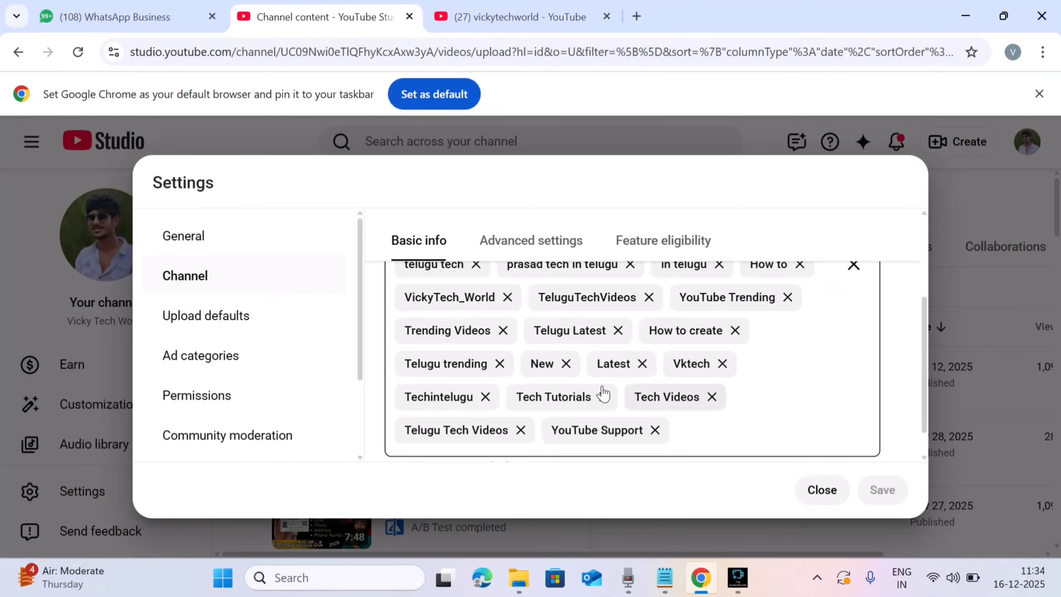
{"action": "scroll", "coordinate": [509, 409], "scroll_direction": "up", "scroll_amount": 2}
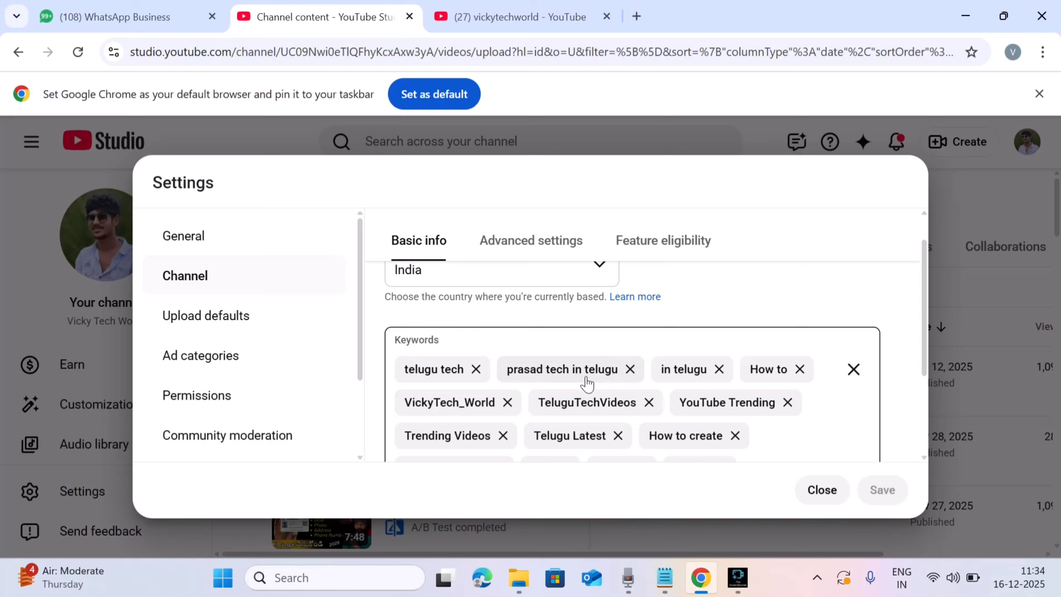
{"action": "scroll", "coordinate": [628, 429], "scroll_direction": "down", "scroll_amount": 1}
{"action": "scroll", "coordinate": [628, 429], "scroll_direction": "down", "scroll_amount": 2}
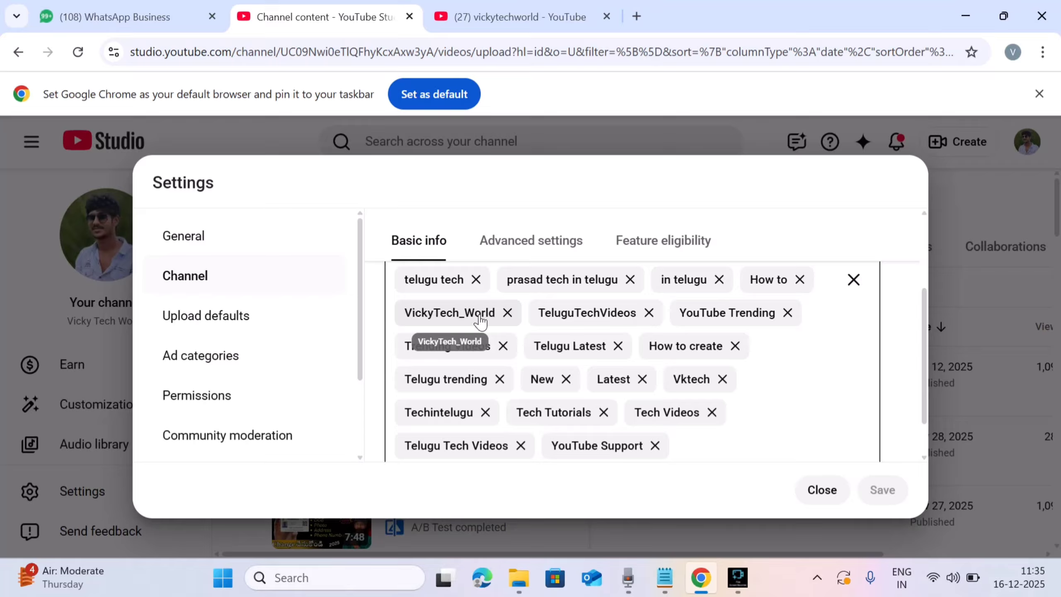
{"action": "scroll", "coordinate": [531, 417], "scroll_direction": "down", "scroll_amount": 1}
{"action": "scroll", "coordinate": [531, 414], "scroll_direction": "up", "scroll_amount": 4}
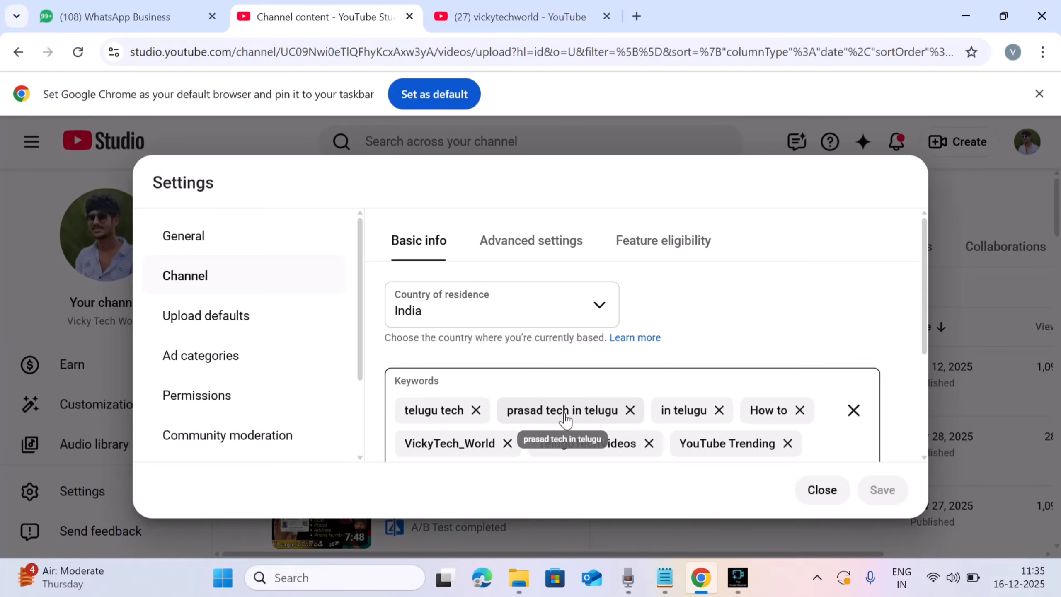
Step: Open the channel's advanced settings and examine the audience and automatic dubbing options
{"action": "left_click", "coordinate": [525, 246]}
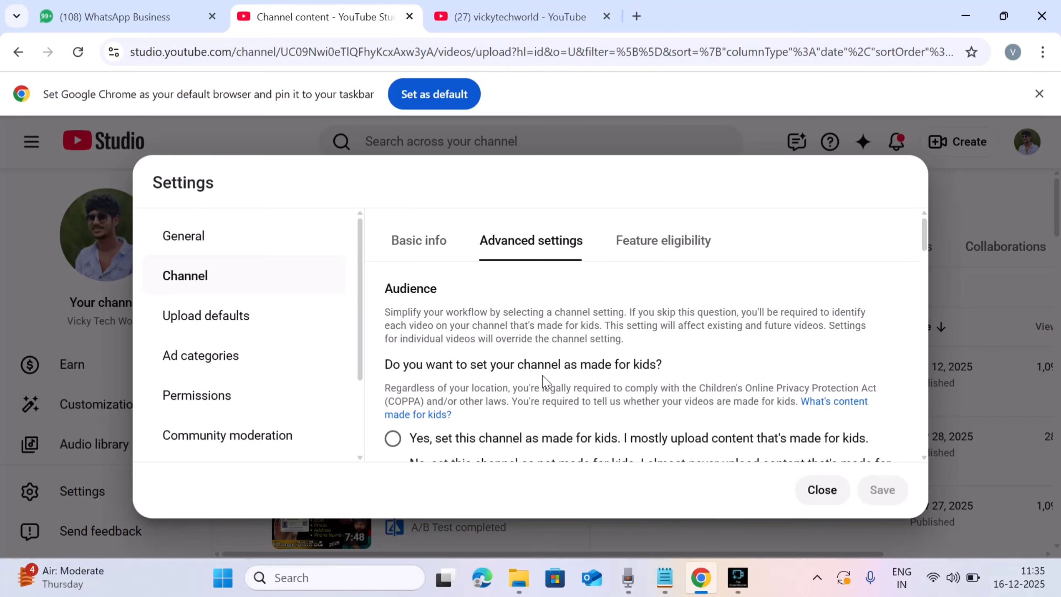
{"action": "scroll", "coordinate": [543, 382], "scroll_direction": "down", "scroll_amount": 3}
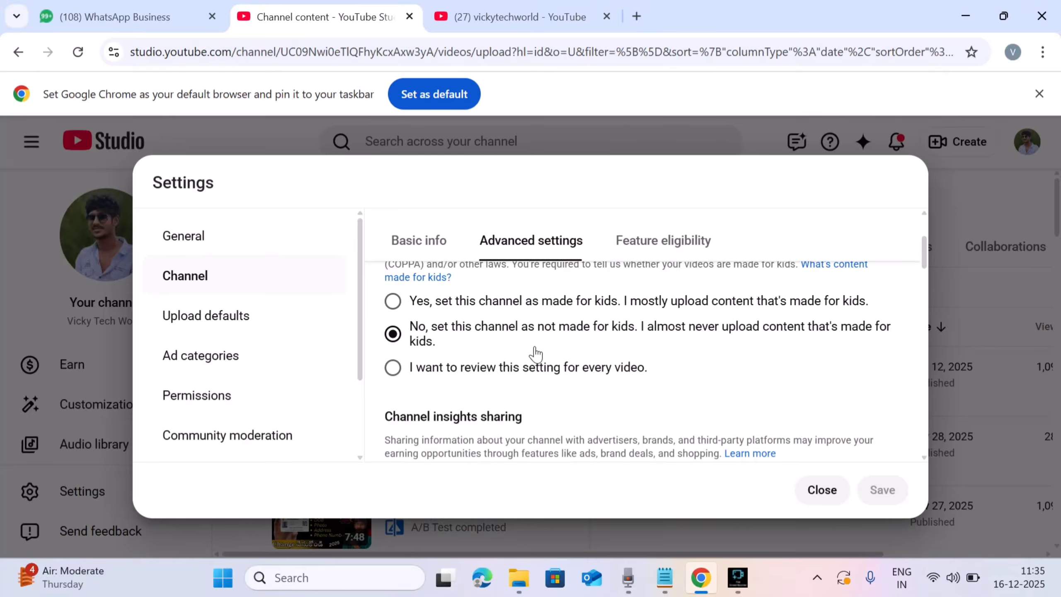
{"action": "scroll", "coordinate": [536, 355], "scroll_direction": "down", "scroll_amount": 10}
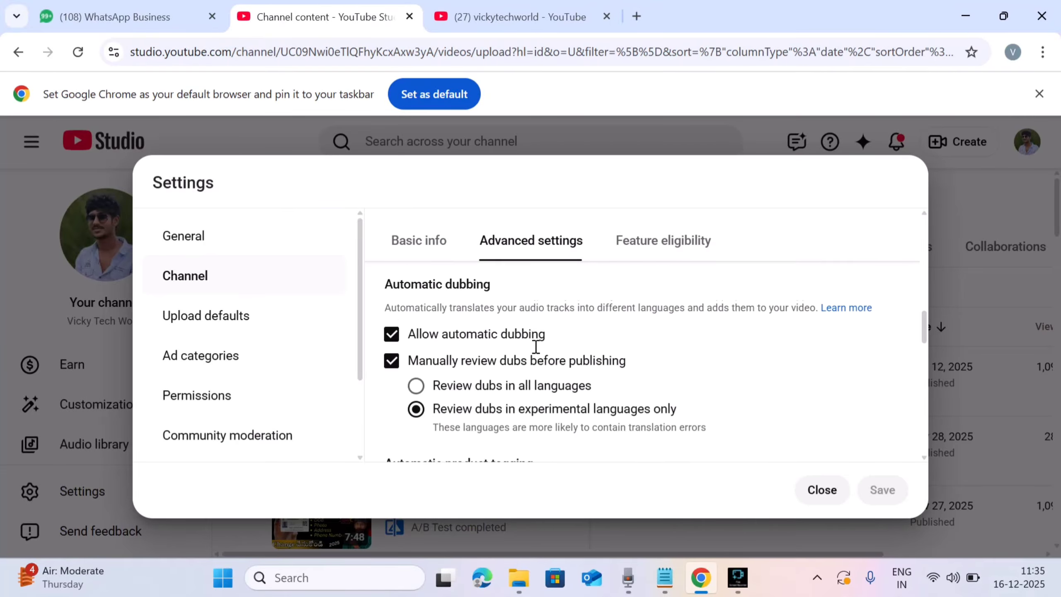
{"action": "scroll", "coordinate": [536, 347], "scroll_direction": "down", "scroll_amount": 2}
{"action": "scroll", "coordinate": [543, 343], "scroll_direction": "up", "scroll_amount": 1}
{"action": "scroll", "coordinate": [551, 339], "scroll_direction": "down", "scroll_amount": 1}
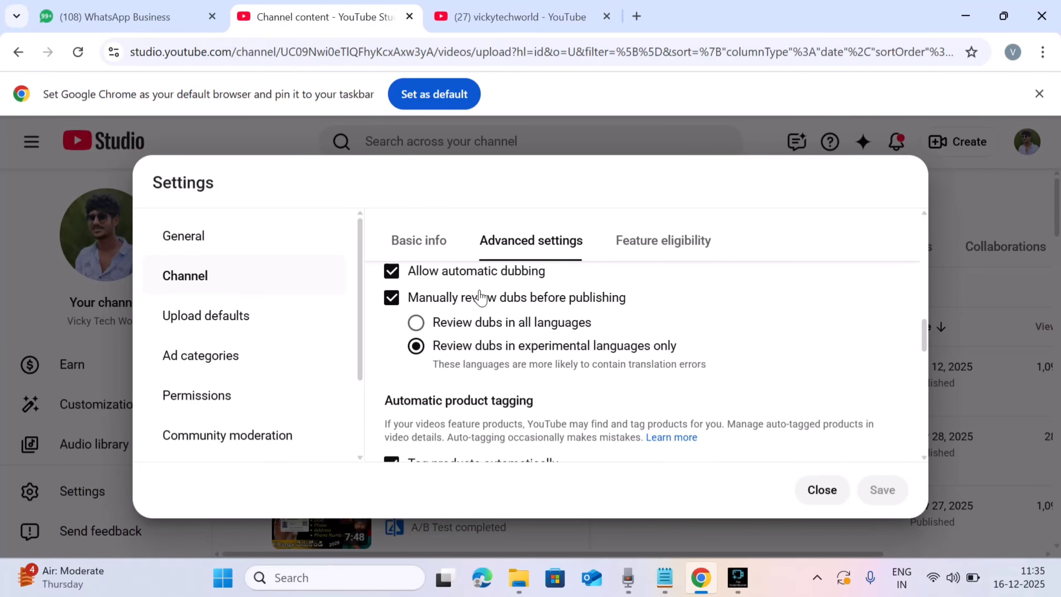
{"action": "scroll", "coordinate": [480, 298], "scroll_direction": "up", "scroll_amount": 2}
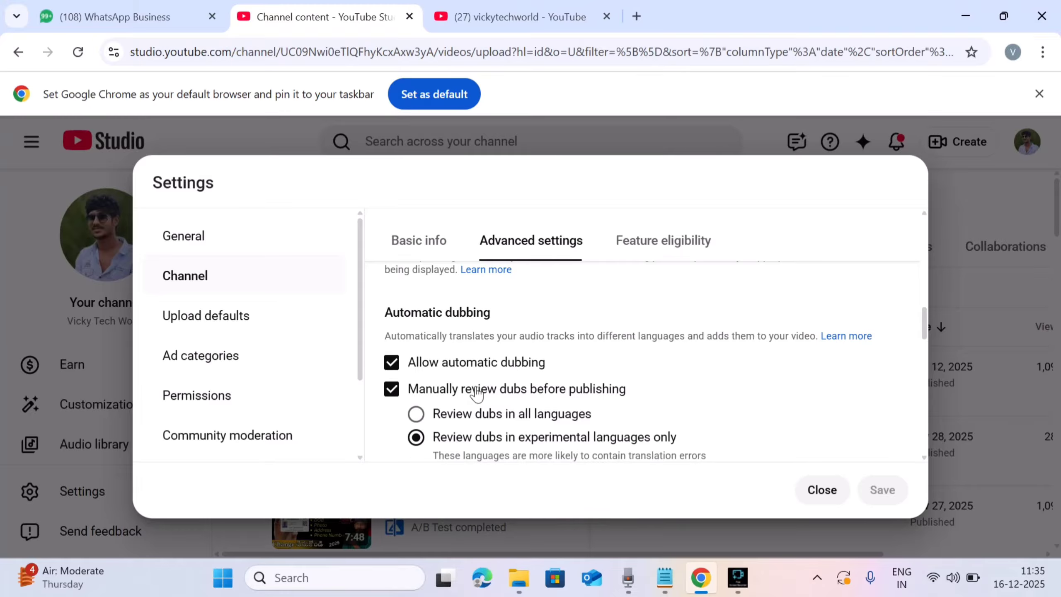
{"action": "scroll", "coordinate": [478, 393], "scroll_direction": "down", "scroll_amount": 1}
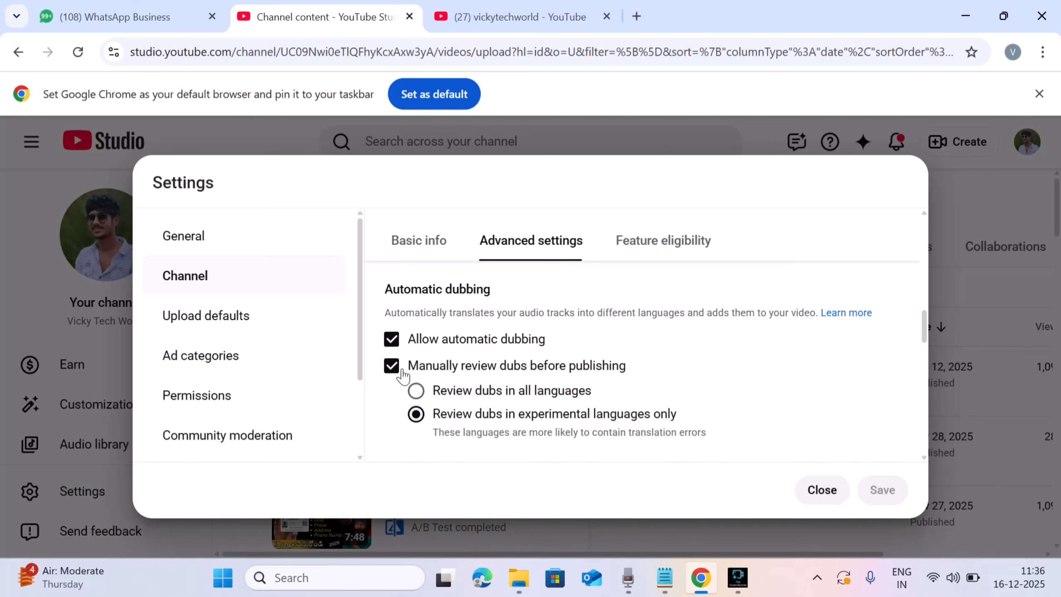
Step: Review the advanced channel settings for automatic product tagging, advertisements, clips and video quality enhancements
{"action": "scroll", "coordinate": [393, 376], "scroll_direction": "down", "scroll_amount": 4}
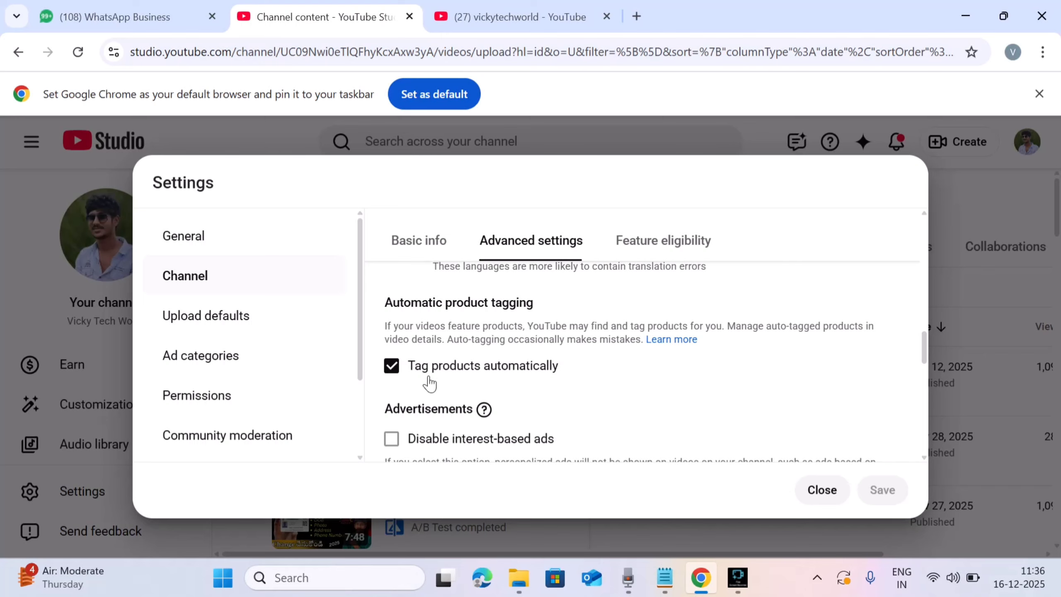
{"action": "scroll", "coordinate": [428, 381], "scroll_direction": "down", "scroll_amount": 5}
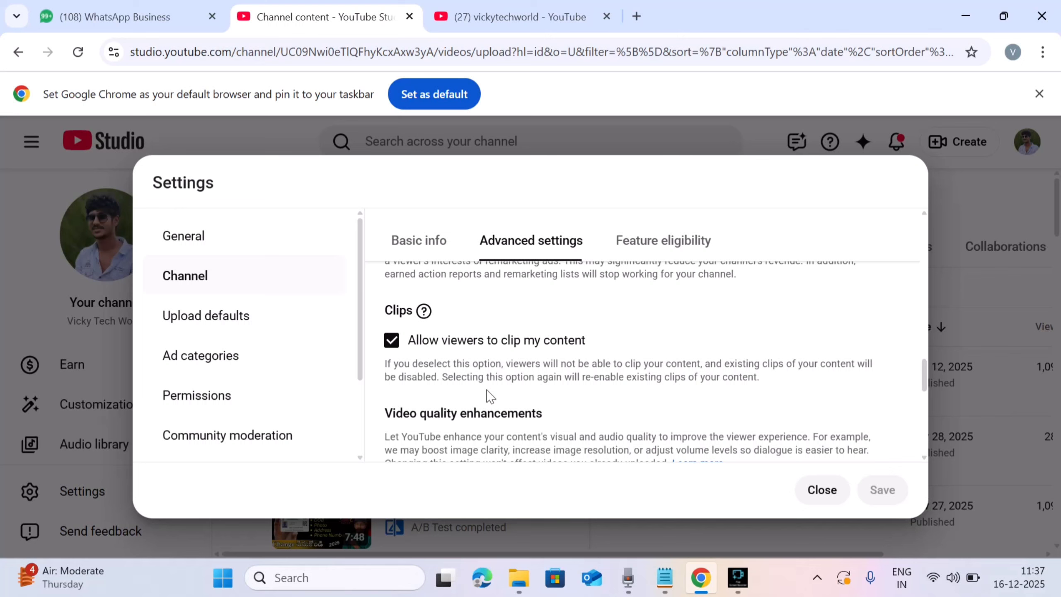
{"action": "scroll", "coordinate": [487, 391], "scroll_direction": "down", "scroll_amount": 4}
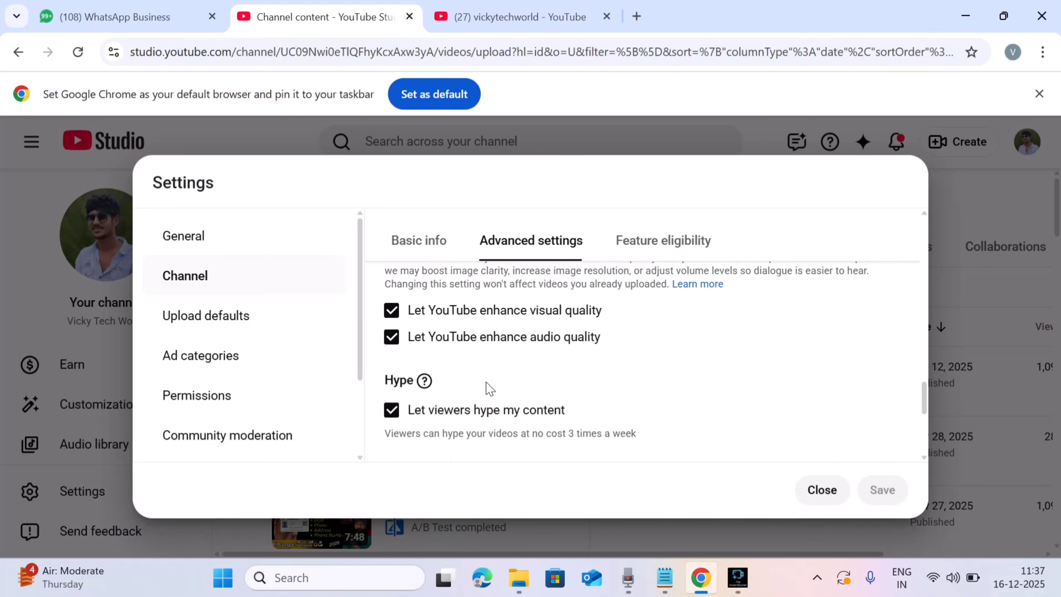
{"action": "scroll", "coordinate": [489, 387], "scroll_direction": "up", "scroll_amount": 3}
{"action": "scroll", "coordinate": [485, 379], "scroll_direction": "down", "scroll_amount": 2}
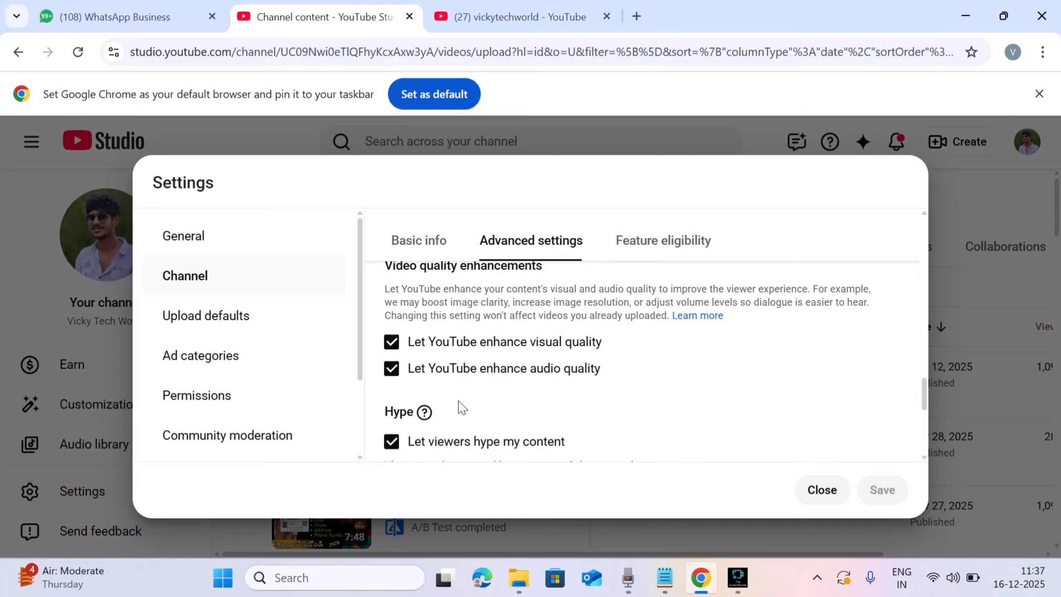
Step: Check the Hype and third-party training options in the advanced channel settings, and close the settings without changes
{"action": "scroll", "coordinate": [514, 419], "scroll_direction": "down", "scroll_amount": 2}
{"action": "scroll", "coordinate": [517, 420], "scroll_direction": "down", "scroll_amount": 1}
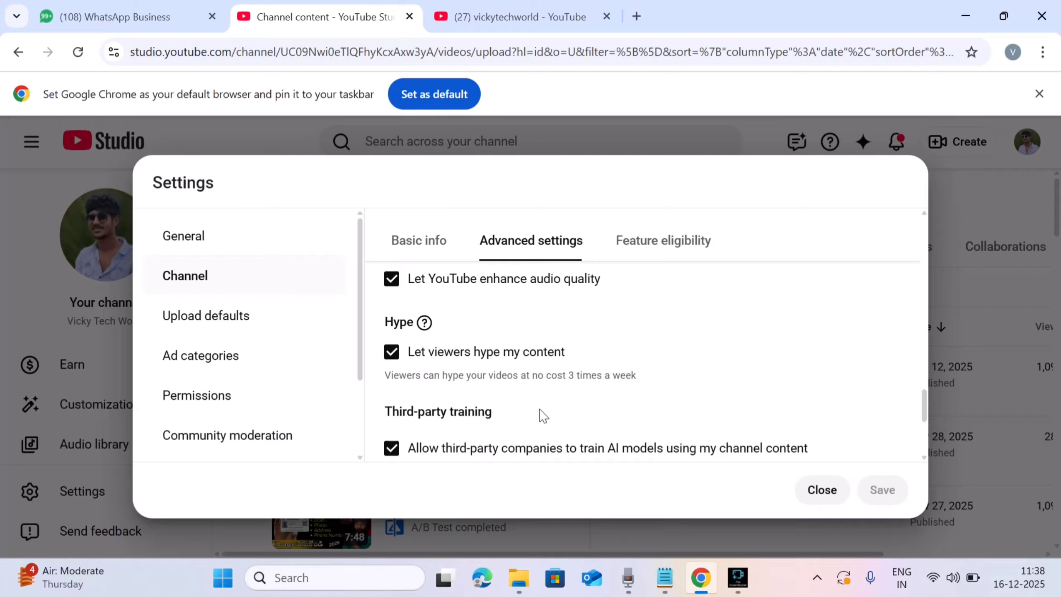
{"action": "scroll", "coordinate": [505, 391], "scroll_direction": "down", "scroll_amount": 2}
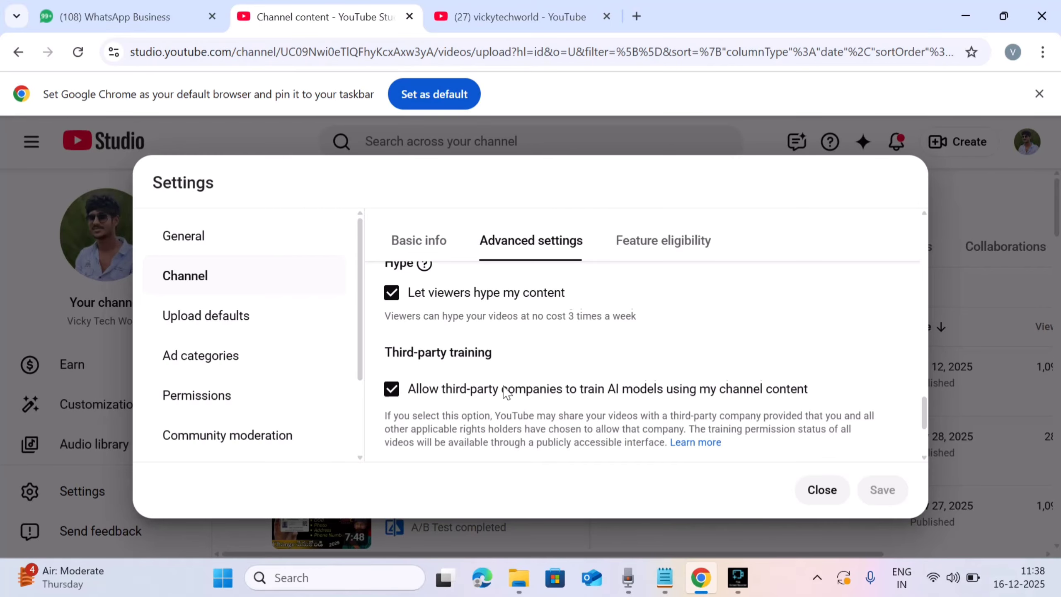
{"action": "scroll", "coordinate": [505, 390], "scroll_direction": "down", "scroll_amount": 1}
{"action": "scroll", "coordinate": [543, 368], "scroll_direction": "up", "scroll_amount": 3}
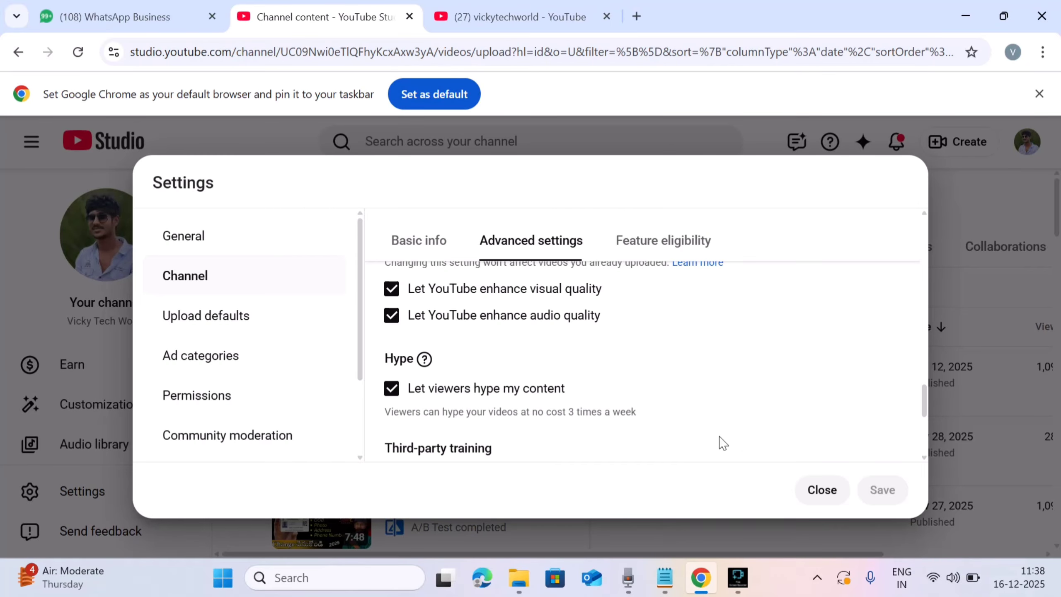
{"action": "left_click", "coordinate": [819, 497]}
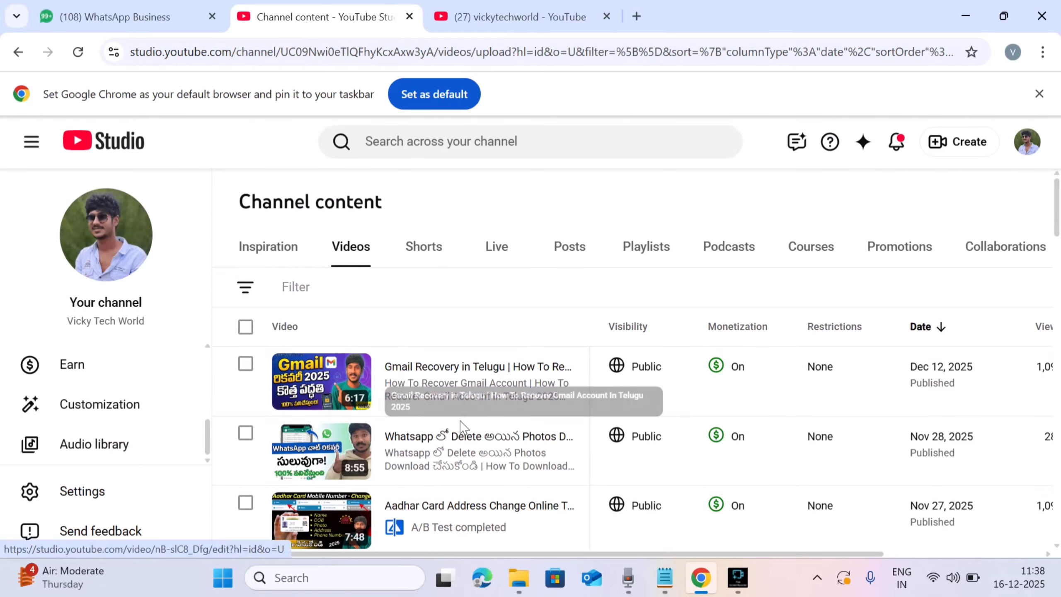
Step: Open the details of the Gmail Recovery in Telugu video and review its description, hashtags, disclaimer and audience setting
{"action": "left_click", "coordinate": [441, 368]}
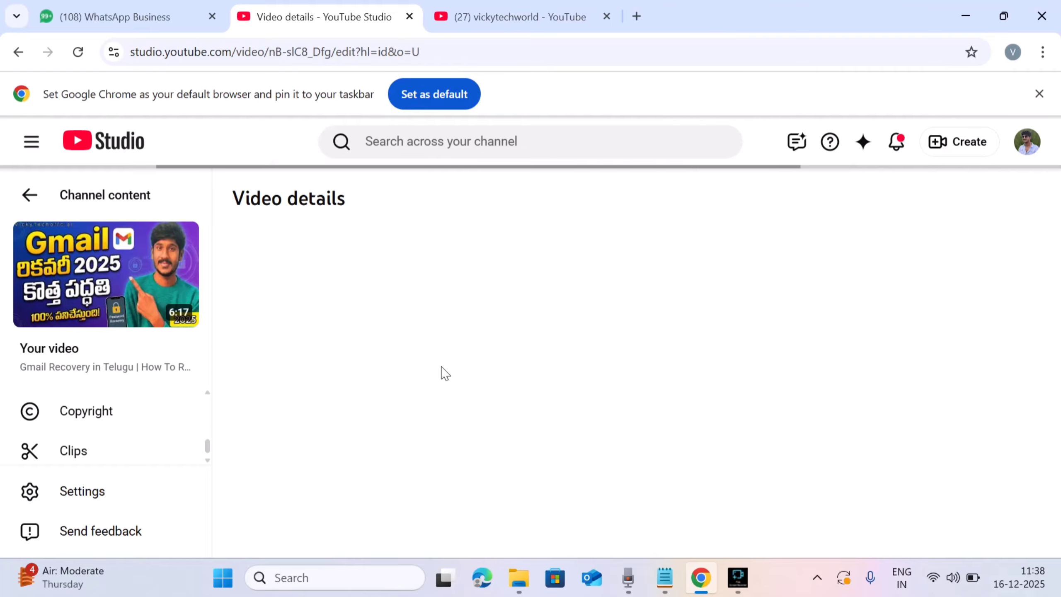
{"action": "scroll", "coordinate": [443, 372], "scroll_direction": "down", "scroll_amount": 4}
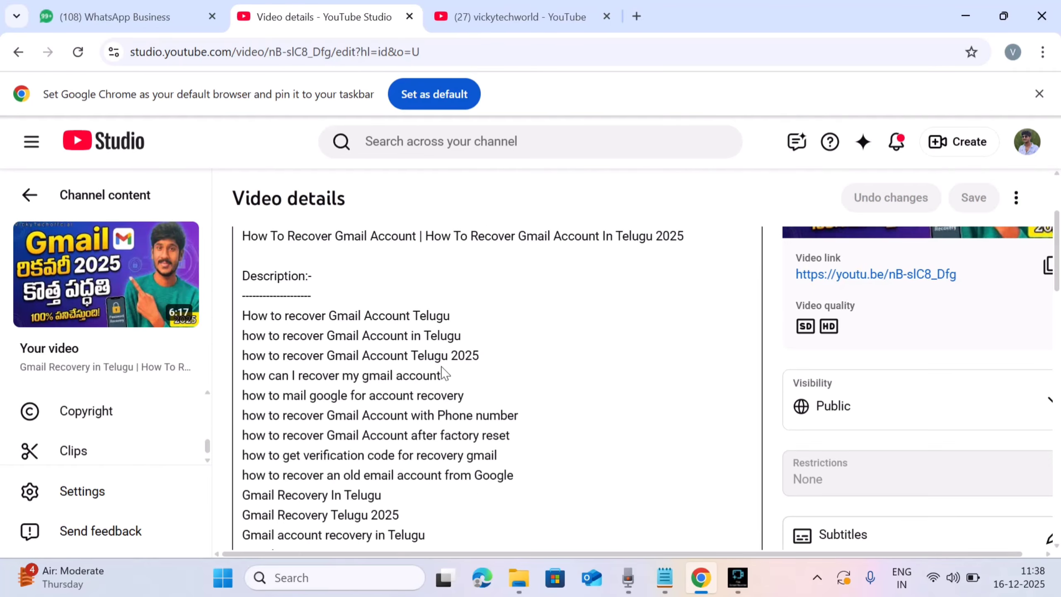
{"action": "scroll", "coordinate": [546, 519], "scroll_direction": "down", "scroll_amount": 10}
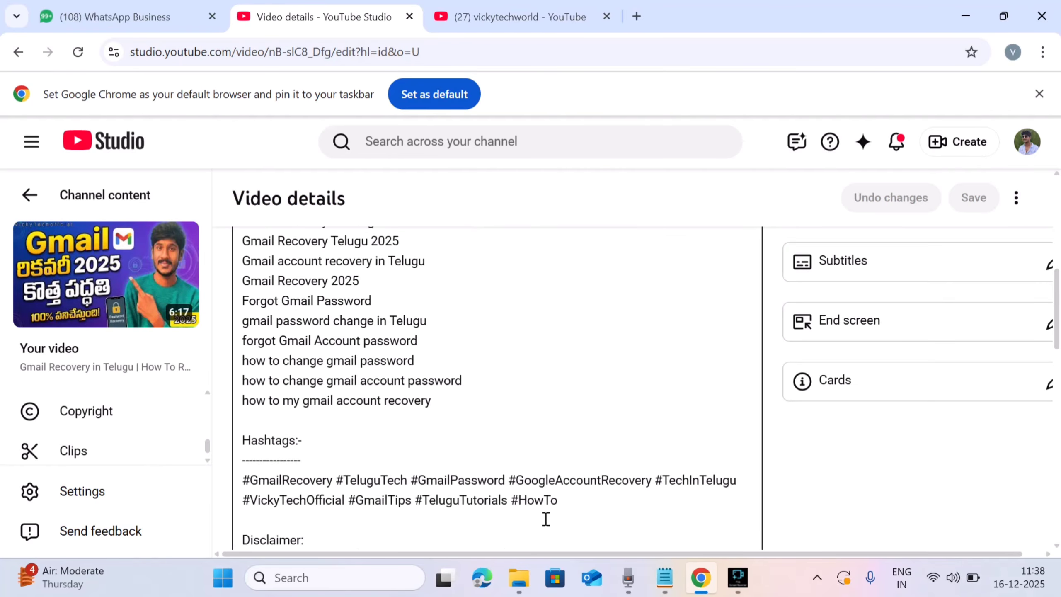
{"action": "scroll", "coordinate": [464, 439], "scroll_direction": "up", "scroll_amount": 2}
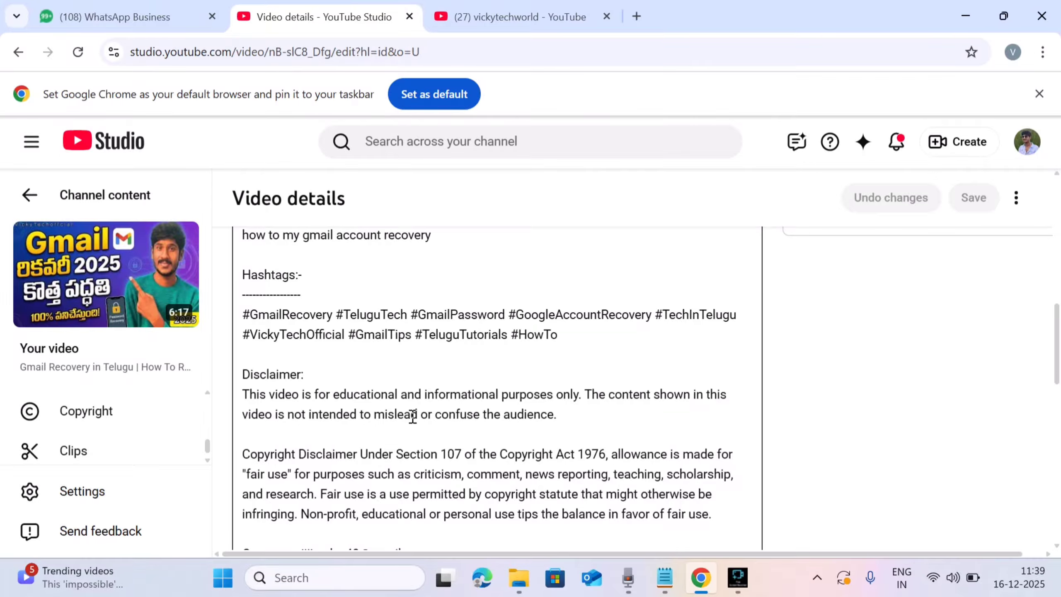
{"action": "scroll", "coordinate": [449, 457], "scroll_direction": "down", "scroll_amount": 10}
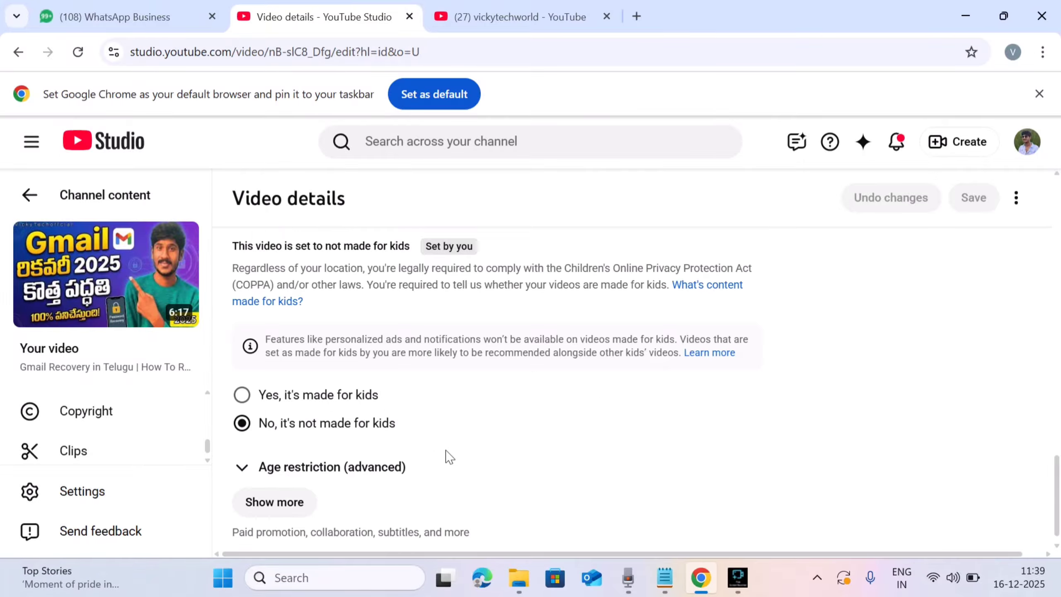